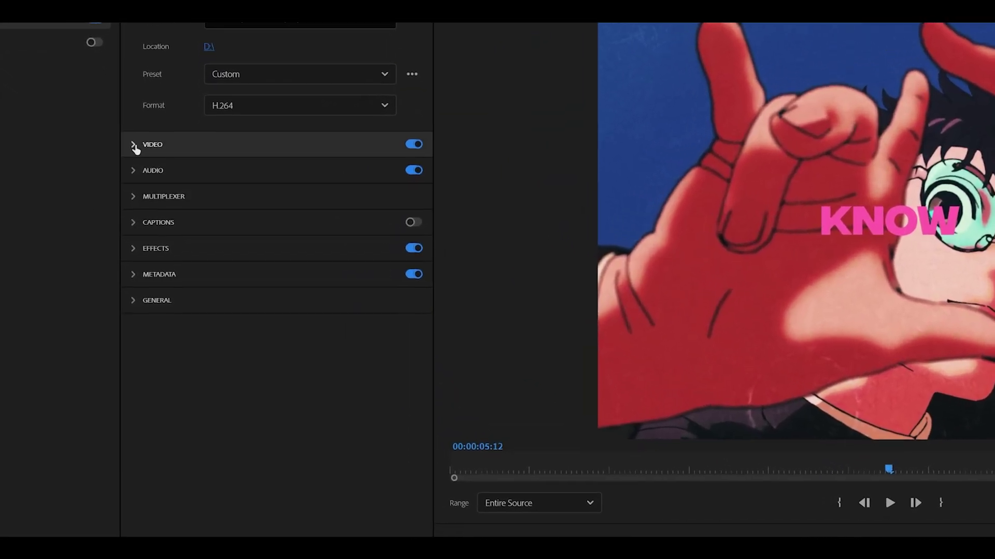
Step: Unlink the export frame size from the source so it becomes an editable Custom 1440 x 1080
left_click(134, 146)
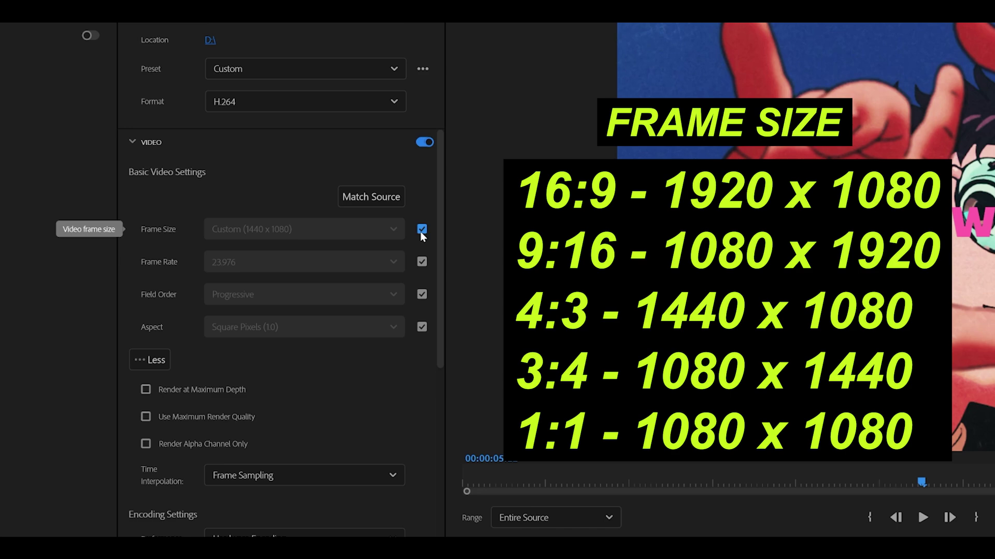
left_click(421, 232)
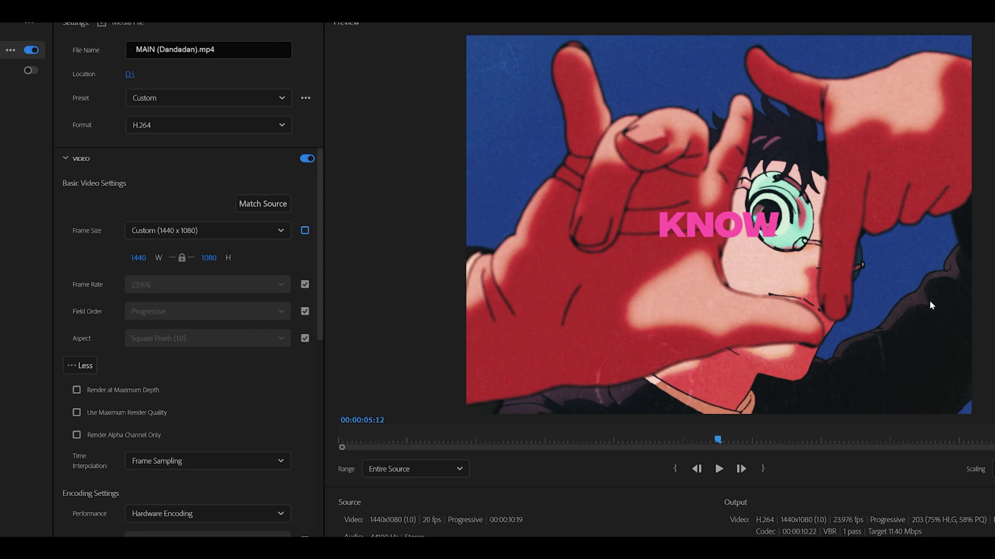
Step: Set the frame width to 1080 with proportional height, giving a 1080 x 810 frame
left_click(221, 258)
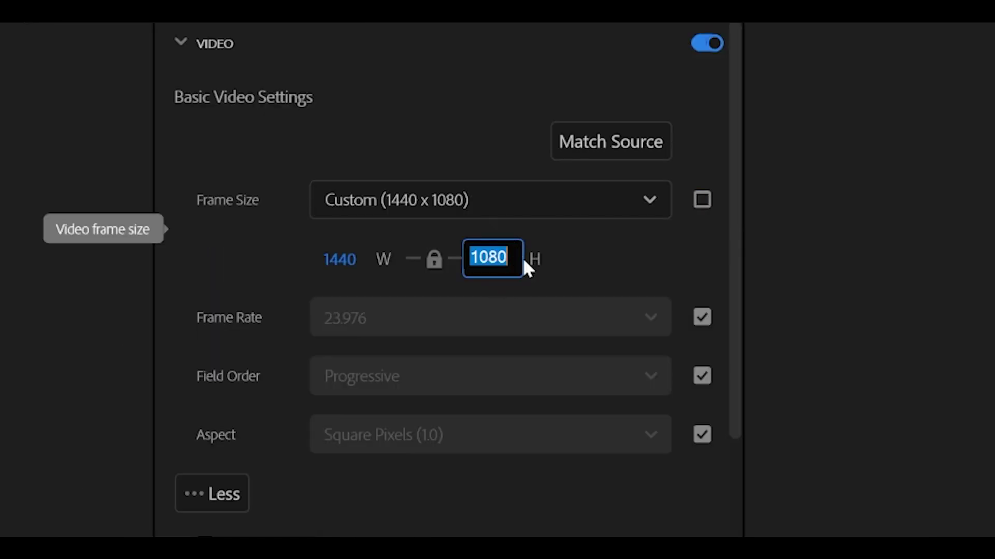
key("Return")
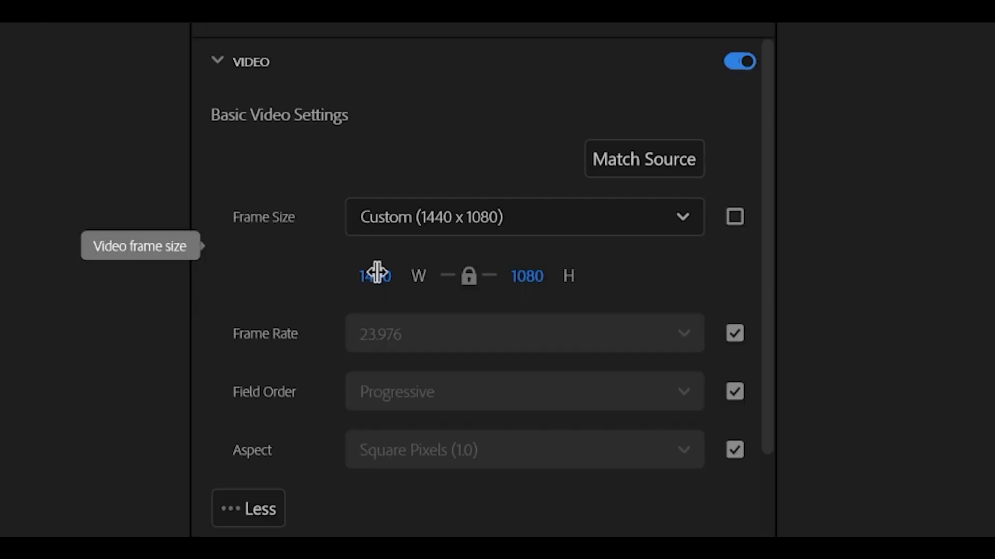
left_click(12, 285)
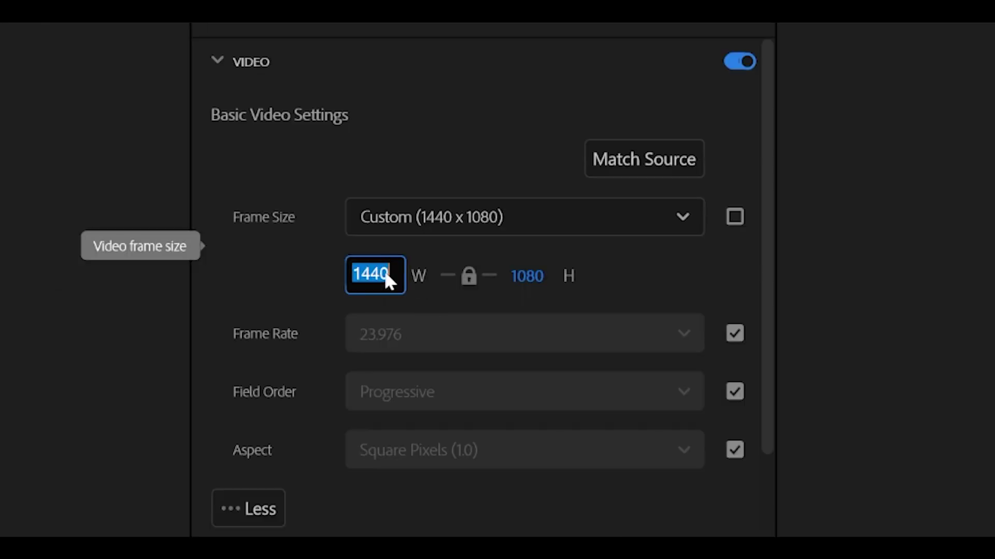
type("1080")
left_click(469, 284)
left_click(470, 280)
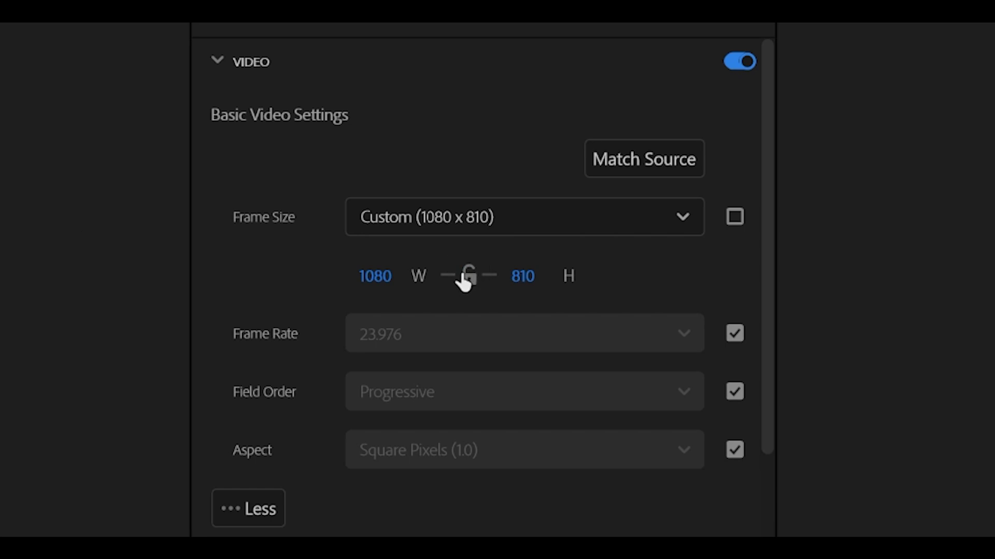
left_click(383, 276)
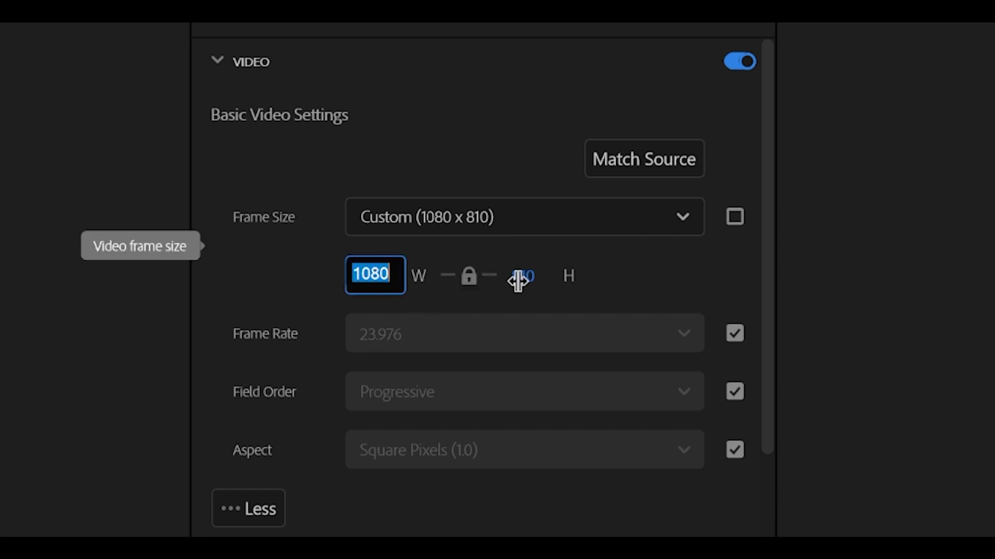
Step: Restore the frame width to 1440 (1440 x 1080) and enable Use Maximum Render Quality
type("1440")
key("Return")
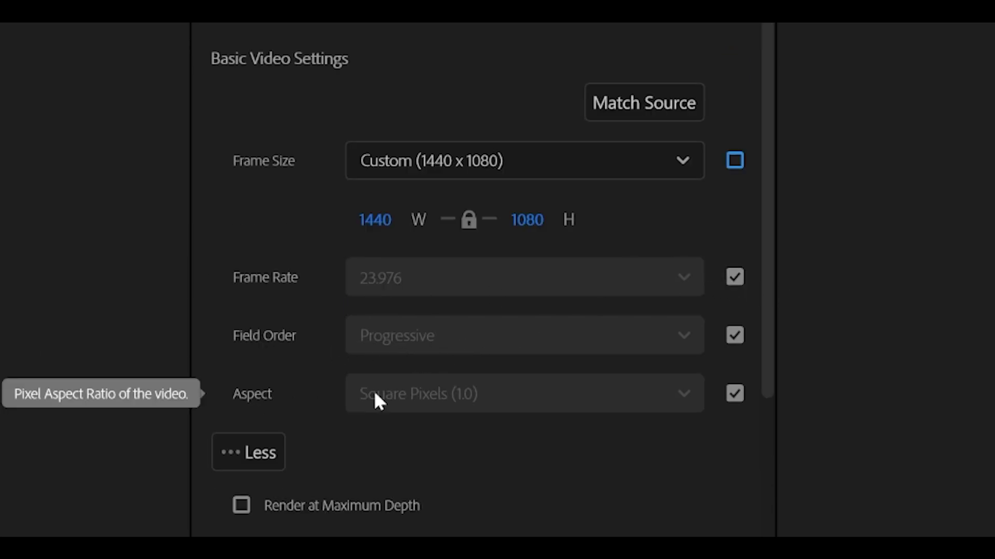
scroll(230, 208, "down", 5)
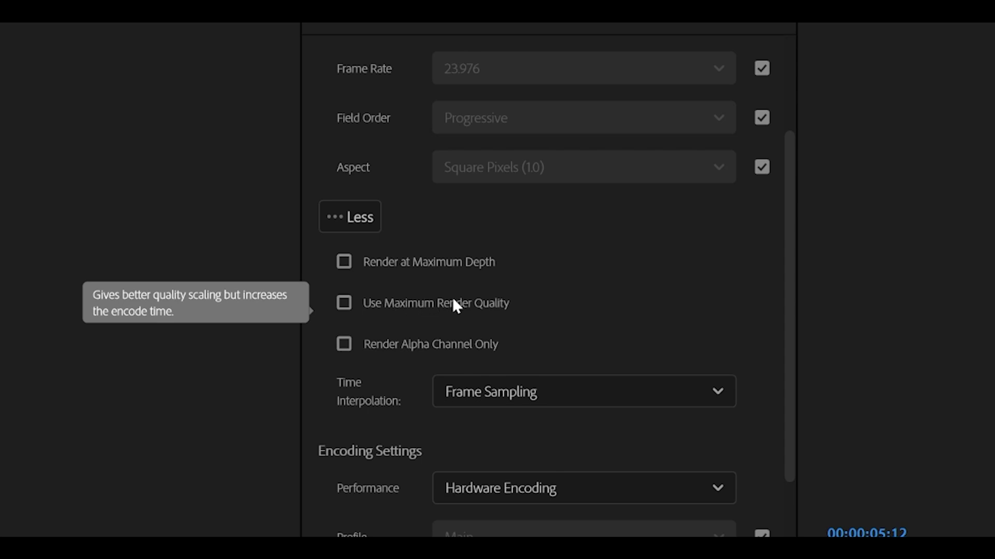
left_click(429, 308)
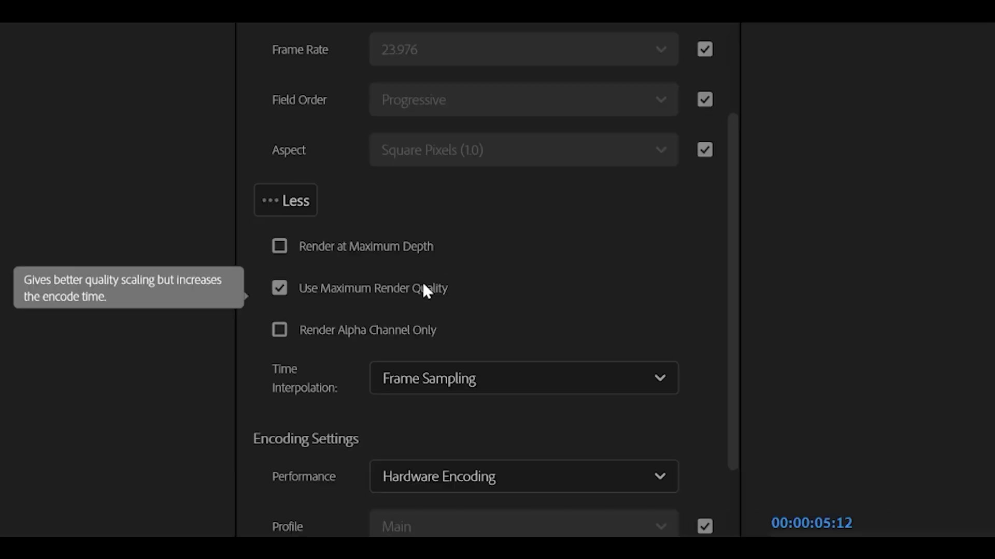
Step: Unlink the H.264 encoding Profile from the source and set it to High
scroll(590, 325, "down", 5)
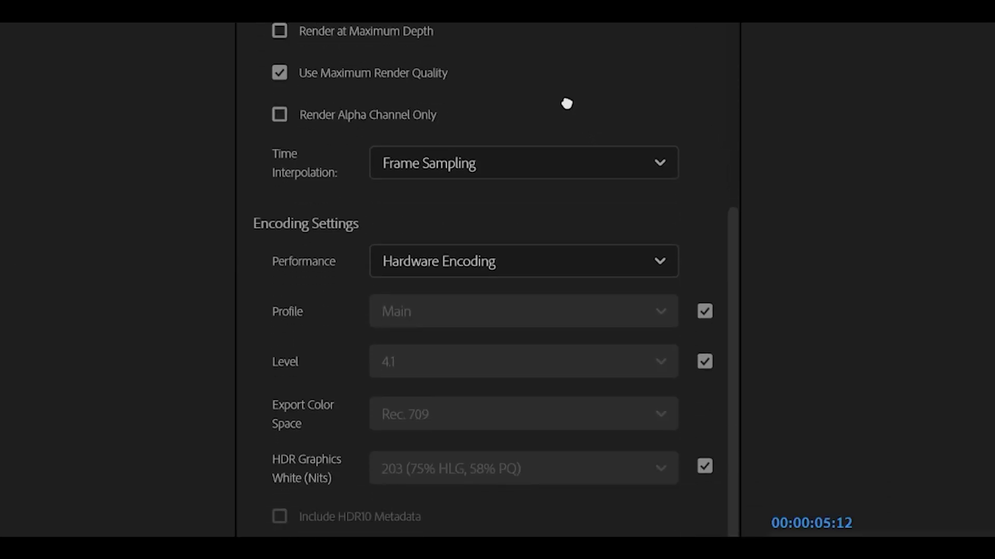
scroll(362, 279, "down", 1)
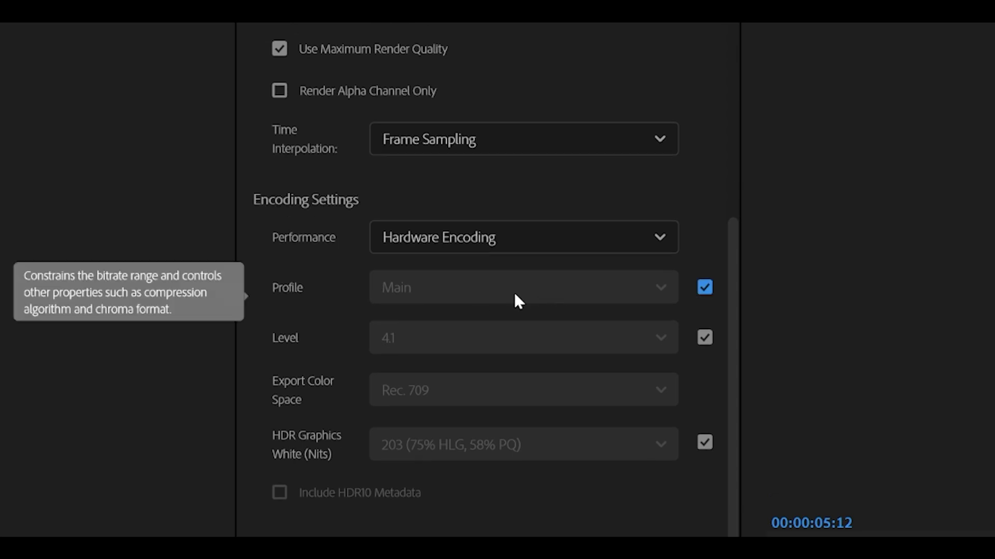
left_click(704, 290)
left_click(591, 296)
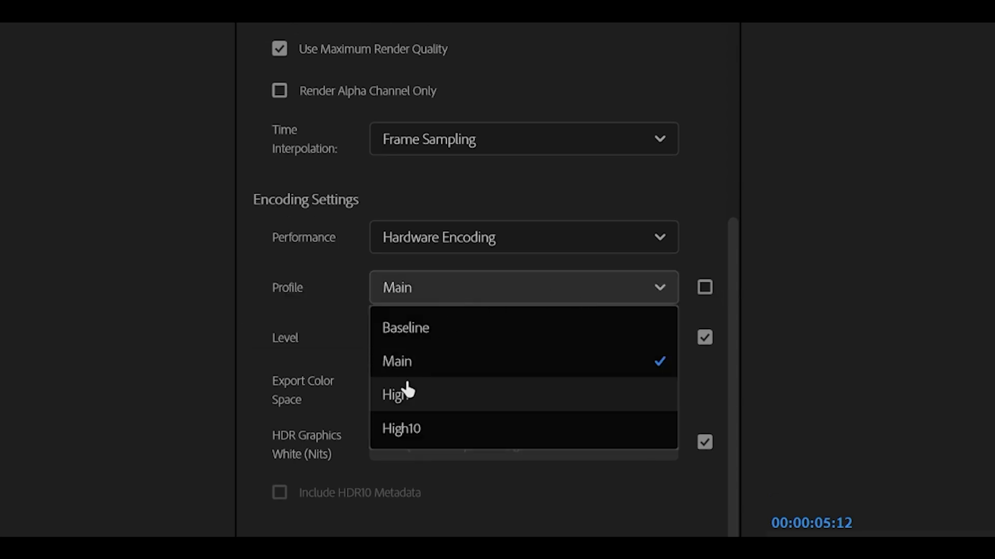
left_click(400, 395)
scroll(694, 313, "down", 1)
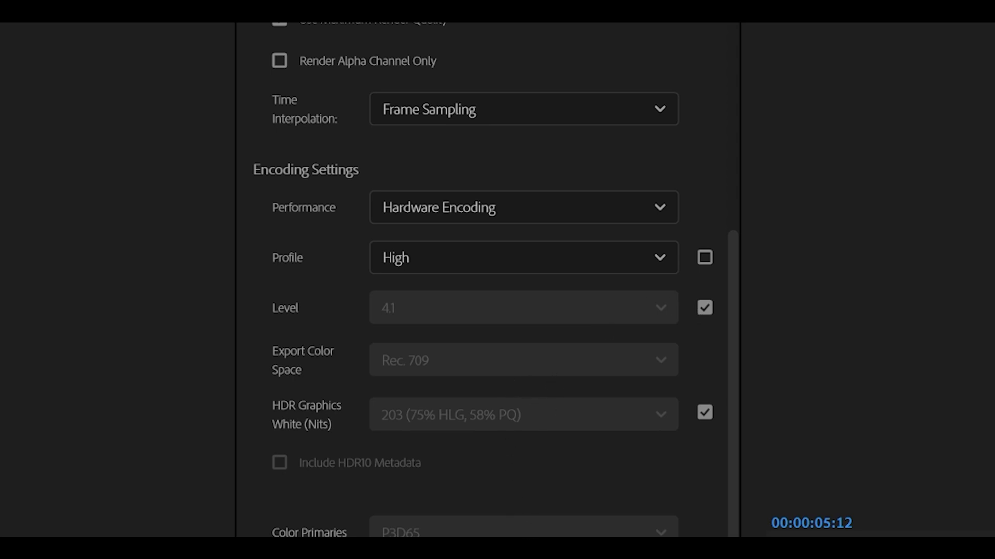
left_click_drag(561, 533, 570, 264)
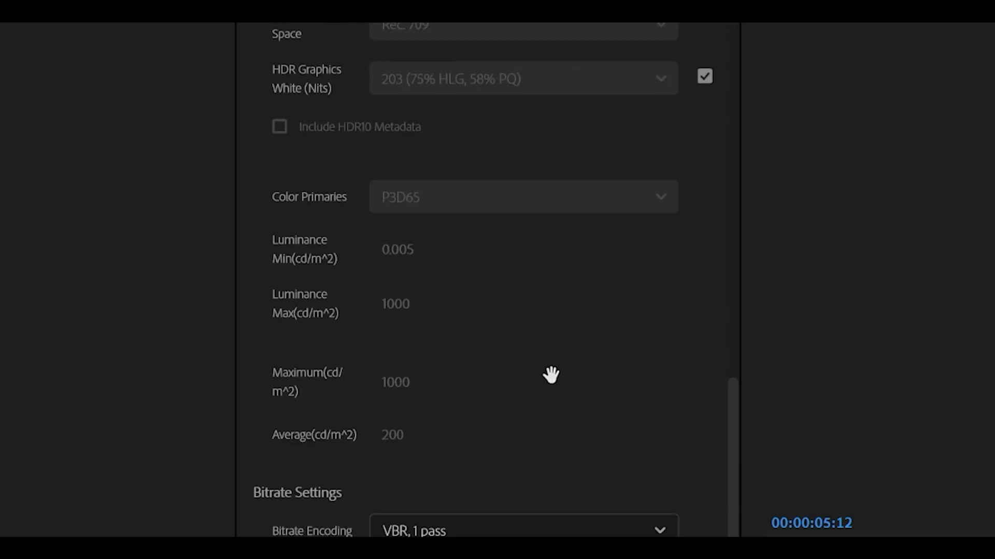
left_click_drag(551, 373, 545, 200)
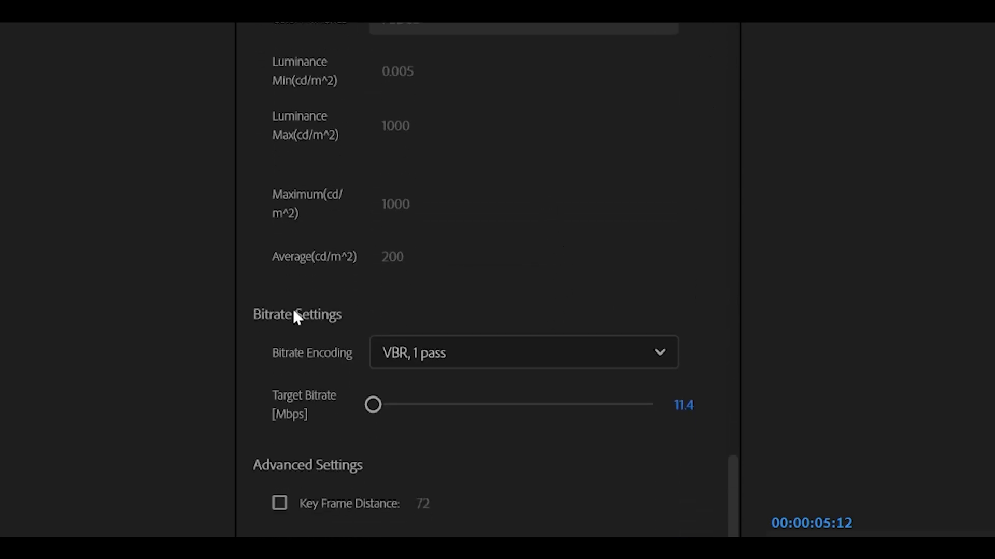
Step: Set bitrate encoding to VBR, 2 pass with a 12 Mbps target bitrate
mouse_move(279, 353)
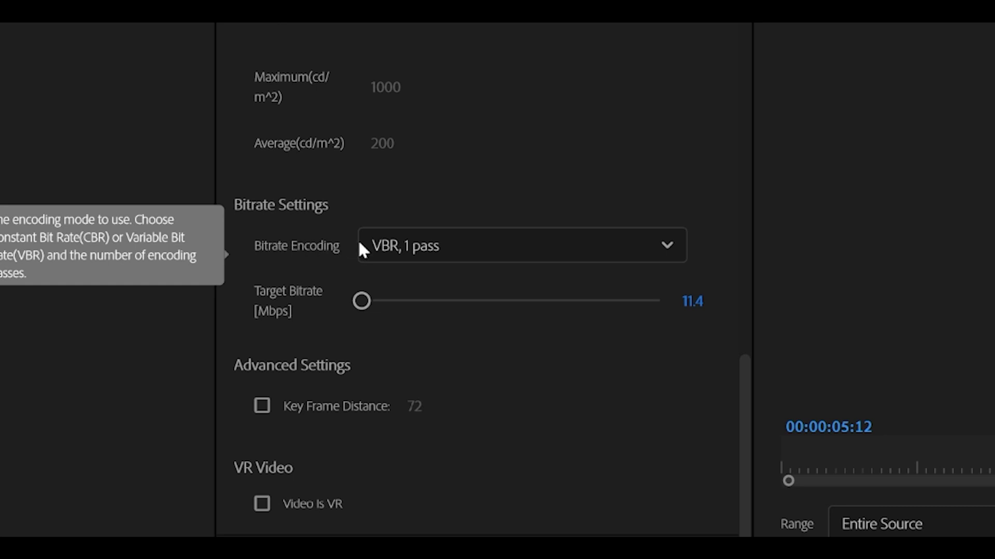
left_click(406, 254)
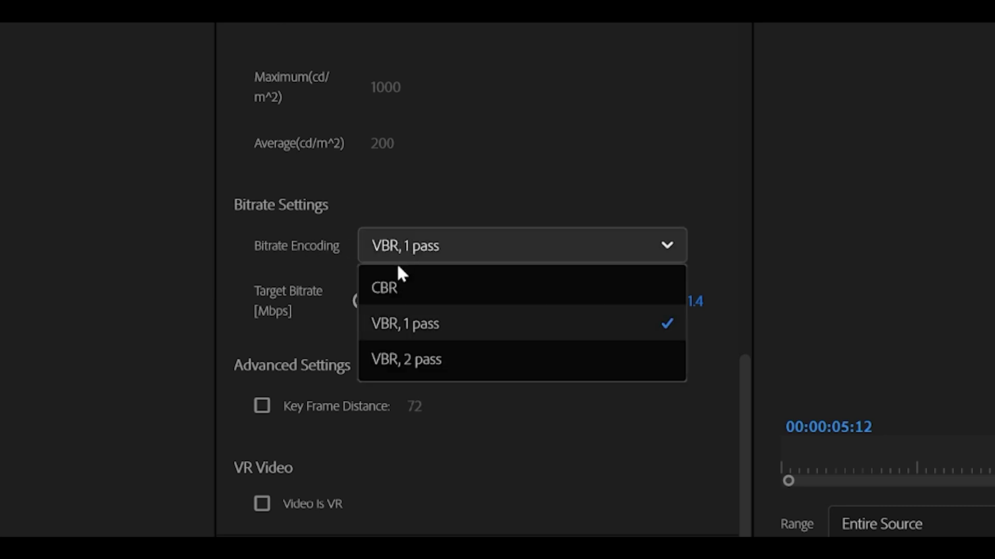
left_click(410, 293)
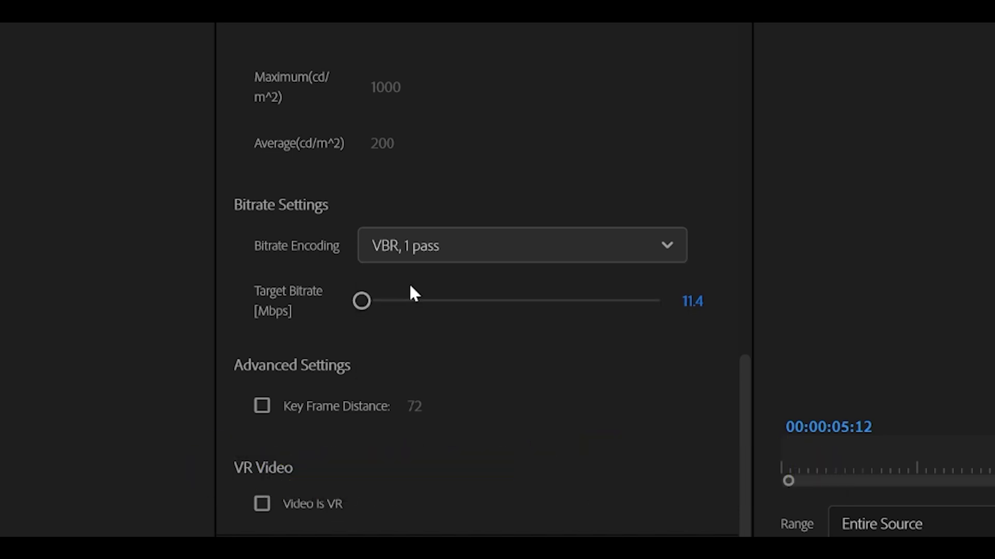
left_click(698, 300)
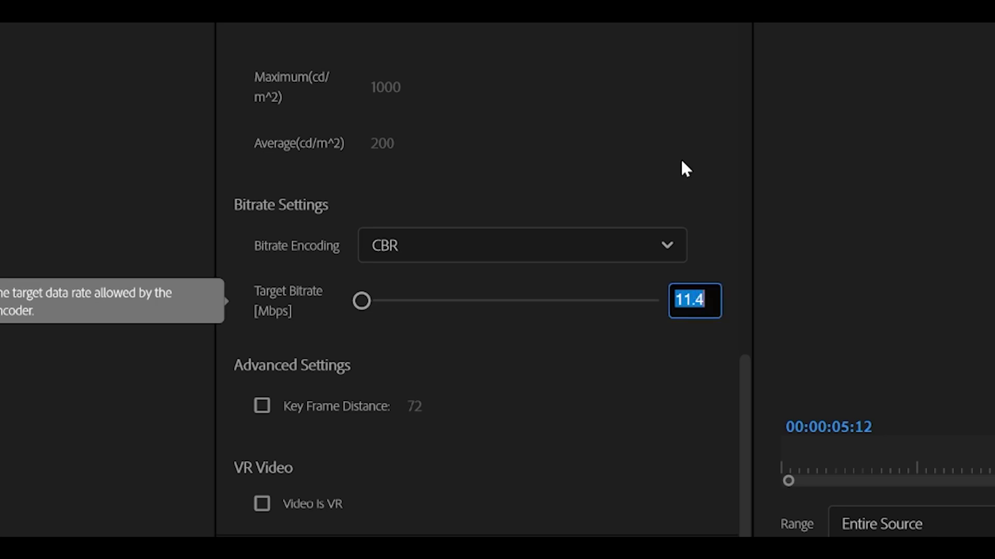
type("12")
key("Return")
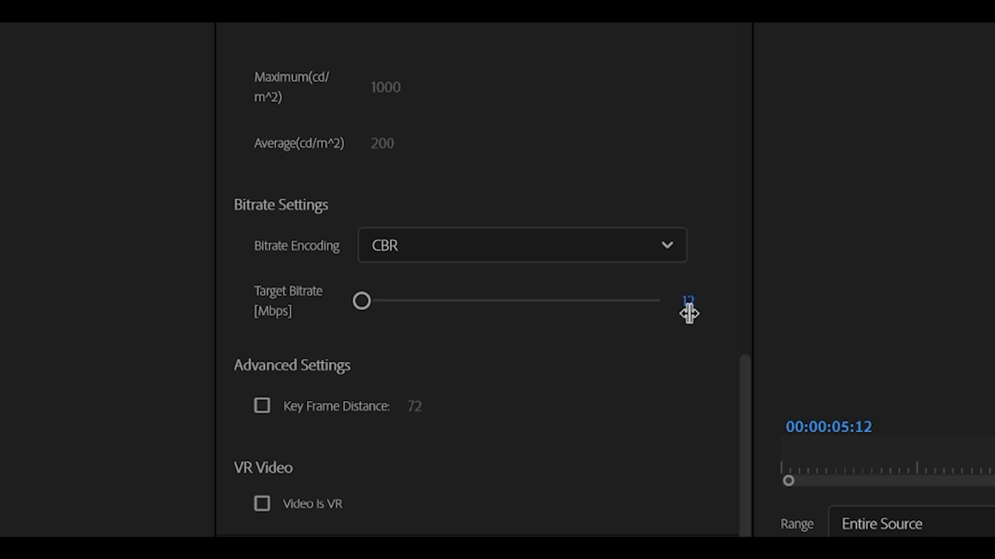
left_click(536, 256)
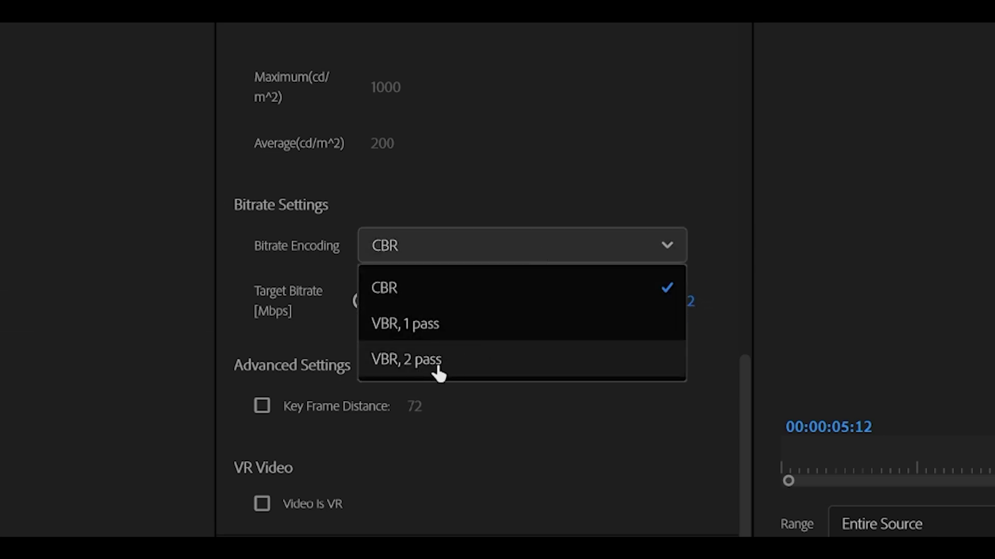
left_click(465, 364)
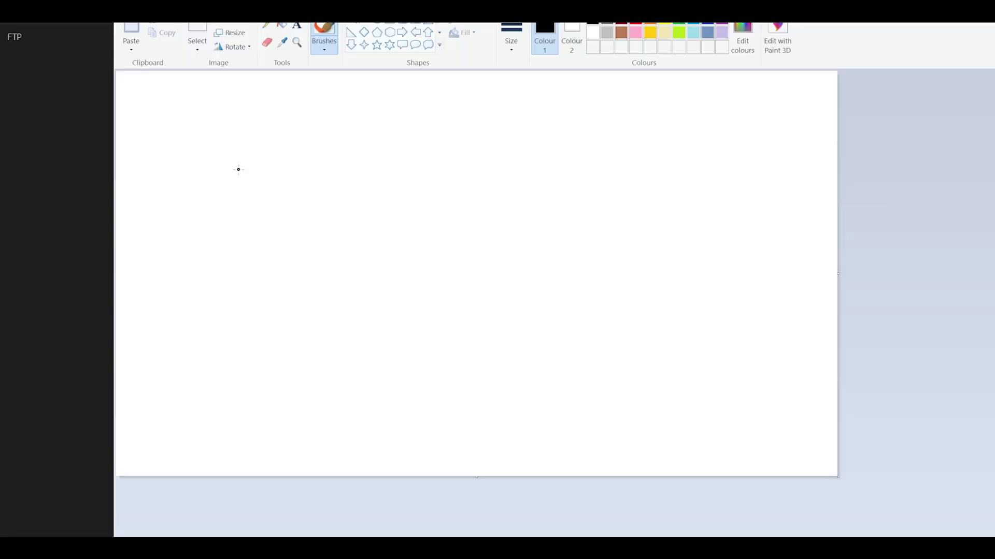
Step: Draw a long horizontal line in Paint with a hand-drawn 0 at the left and 1 at the right
left_click_drag(228, 171, 582, 171)
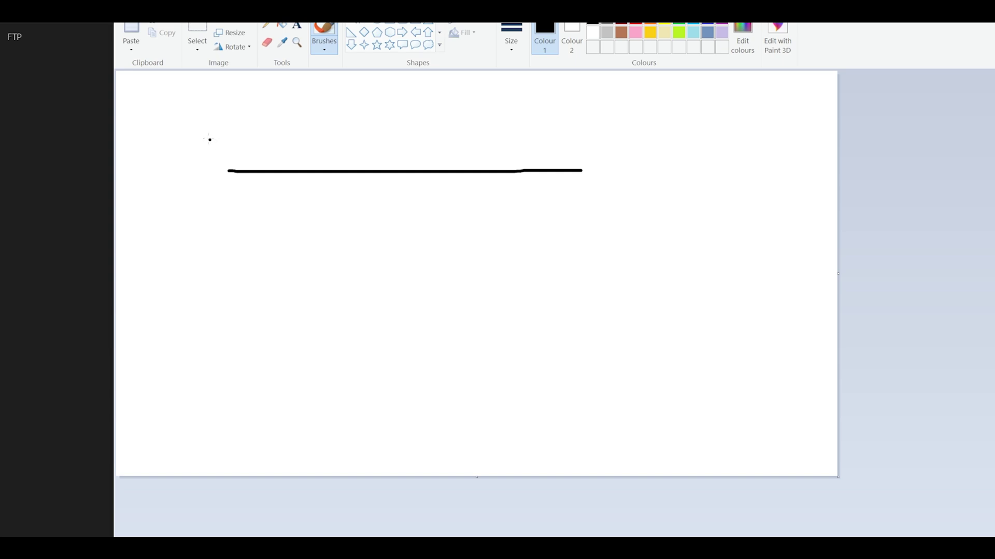
mouse_move(210, 139)
left_mouse_down()
mouse_move(210, 156)
mouse_move(207, 139)
left_mouse_up()
mouse_move(598, 149)
left_mouse_down()
mouse_move(596, 164)
mouse_move(597, 147)
left_mouse_up()
left_click_drag(588, 165, 606, 165)
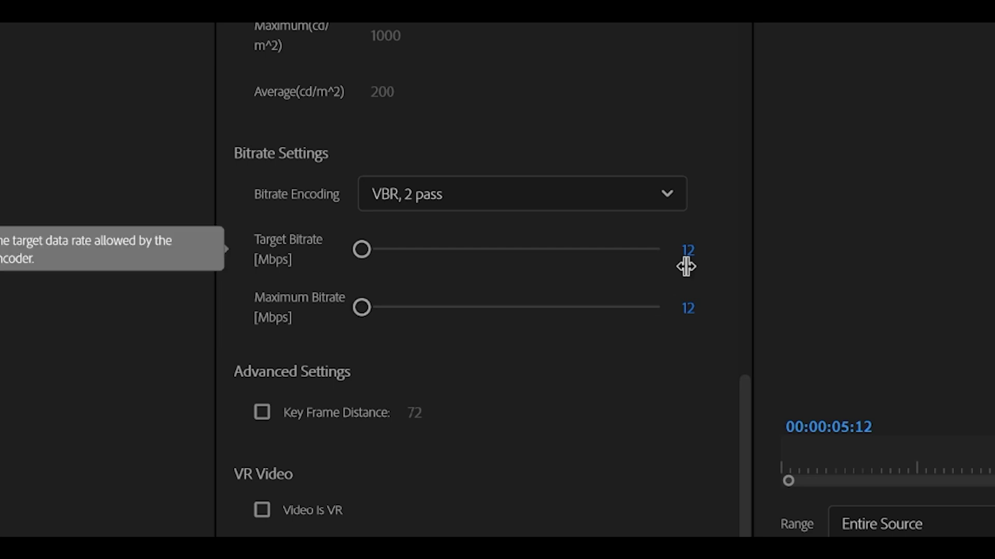
Step: Try target/maximum bitrate pairs of 6/15 Mbps and then 8/12 Mbps
left_click(692, 250)
type("6")
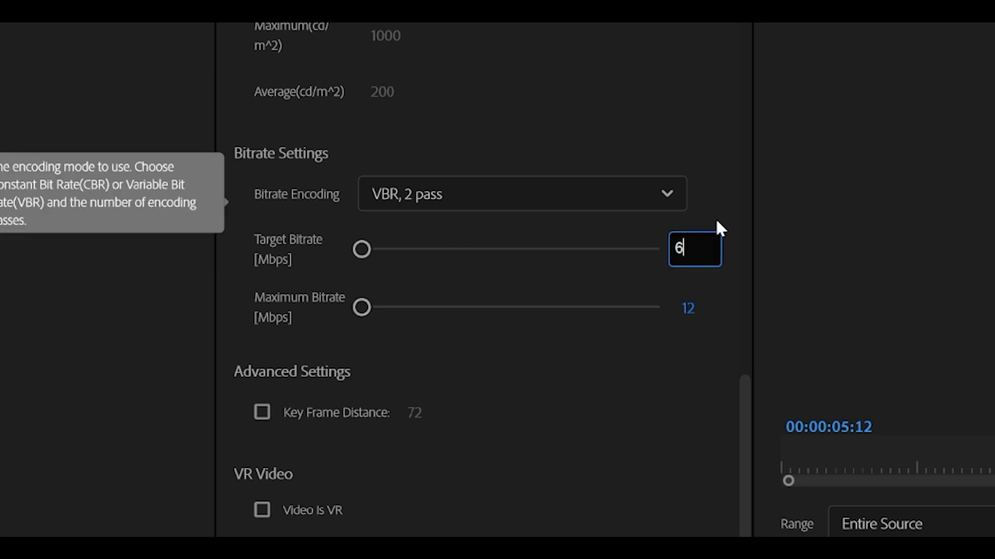
key("Return")
left_click(693, 307)
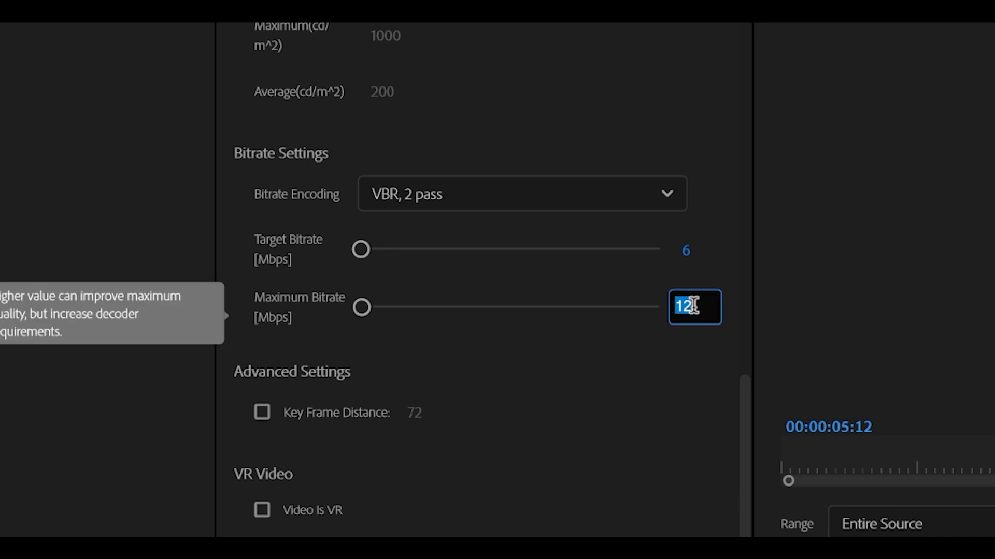
type("15")
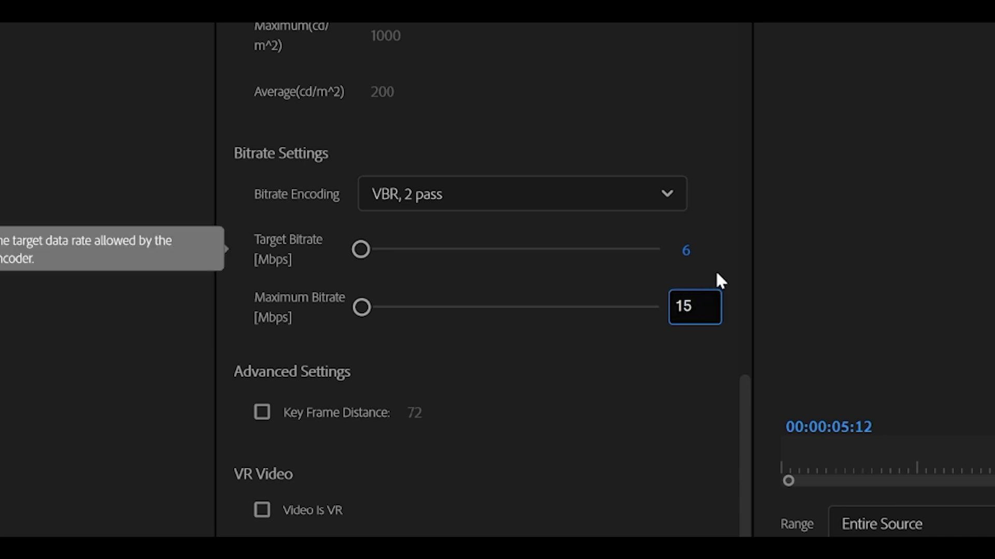
key("Return")
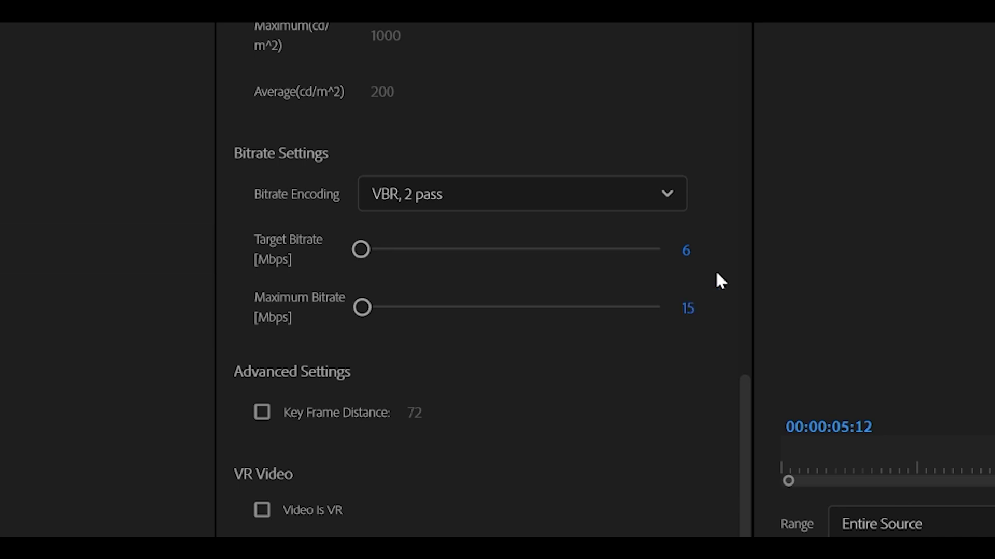
left_click(692, 251)
type("8")
key("Return")
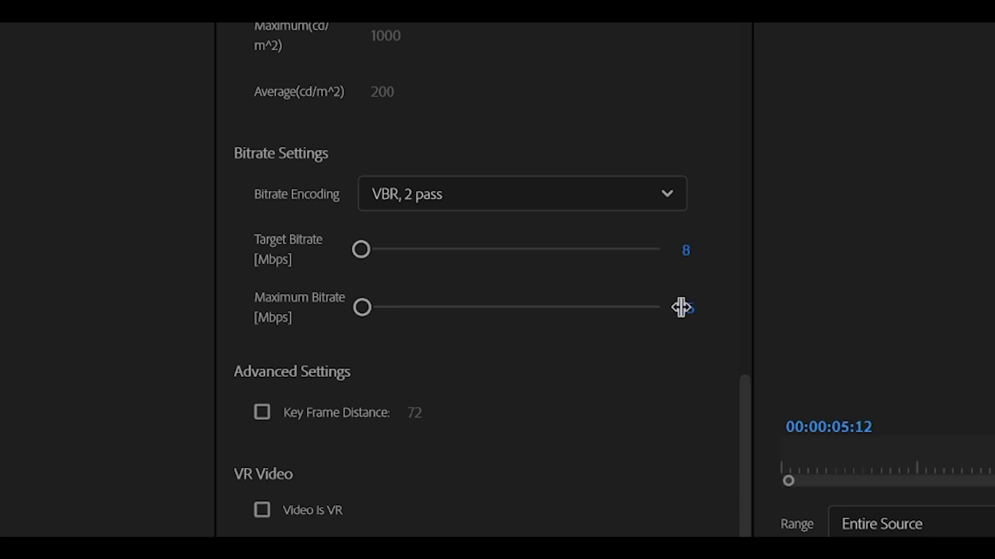
left_click(681, 306)
type("12")
key("Return")
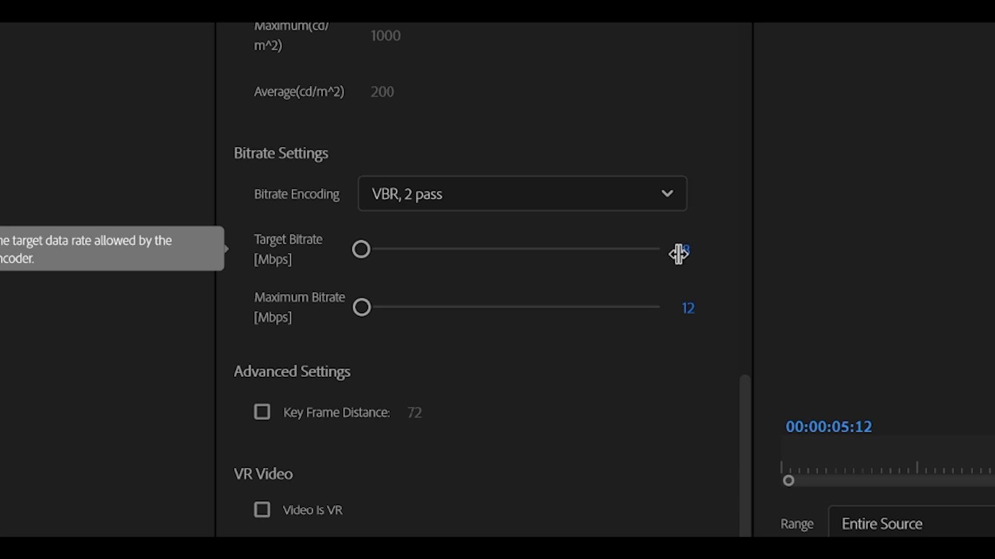
Step: Settle on a 10 Mbps target bitrate and a 15 Mbps maximum bitrate
left_click(692, 255)
type("1")
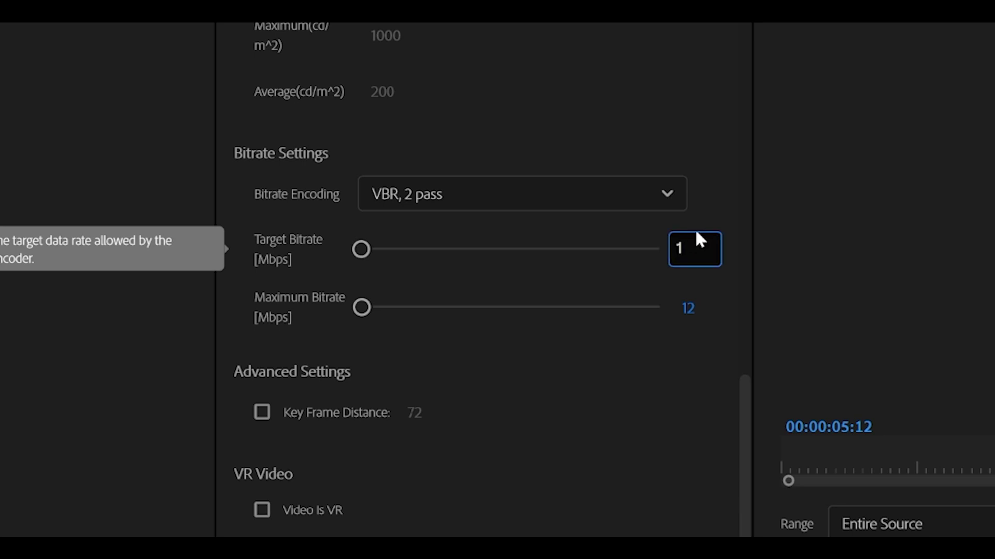
type("0")
key("Return")
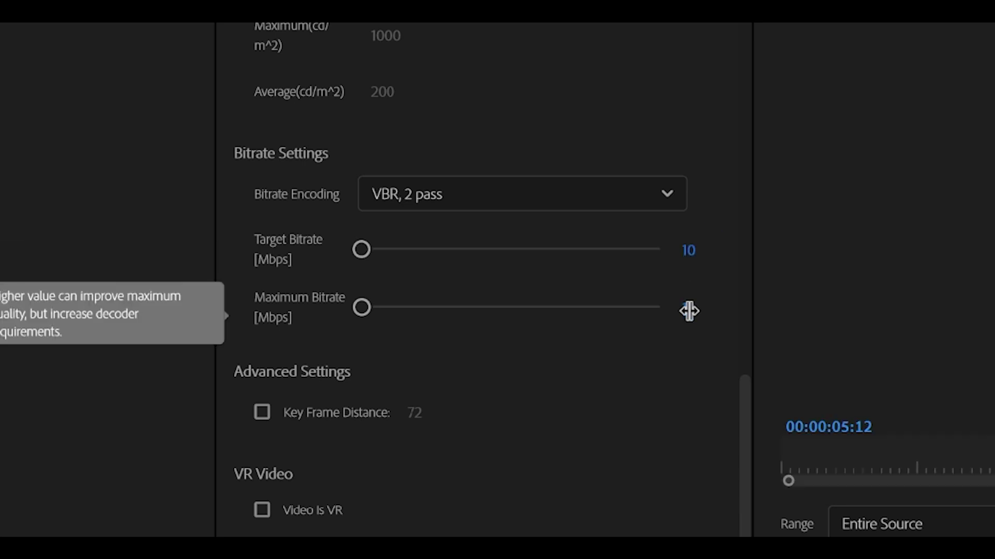
left_click(689, 310)
type("15")
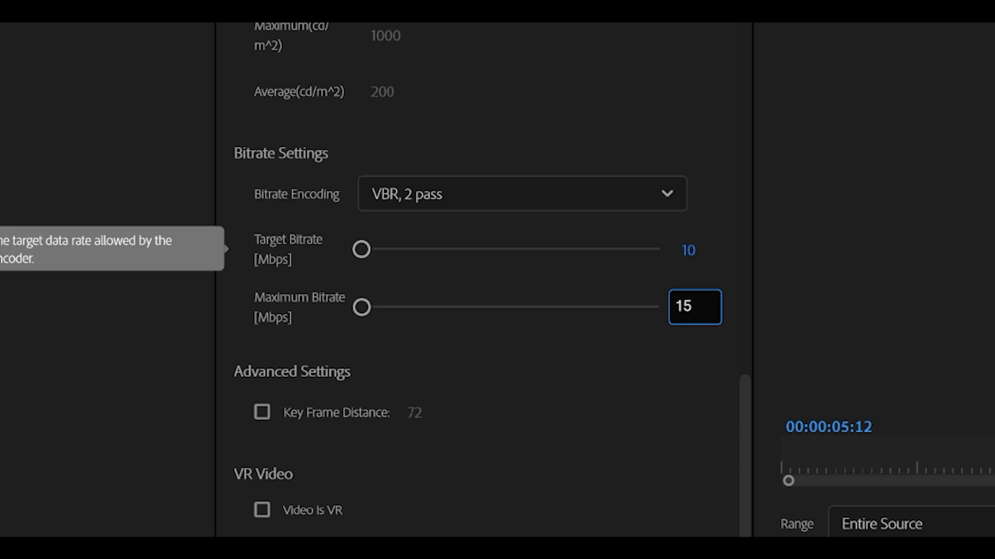
key("Return")
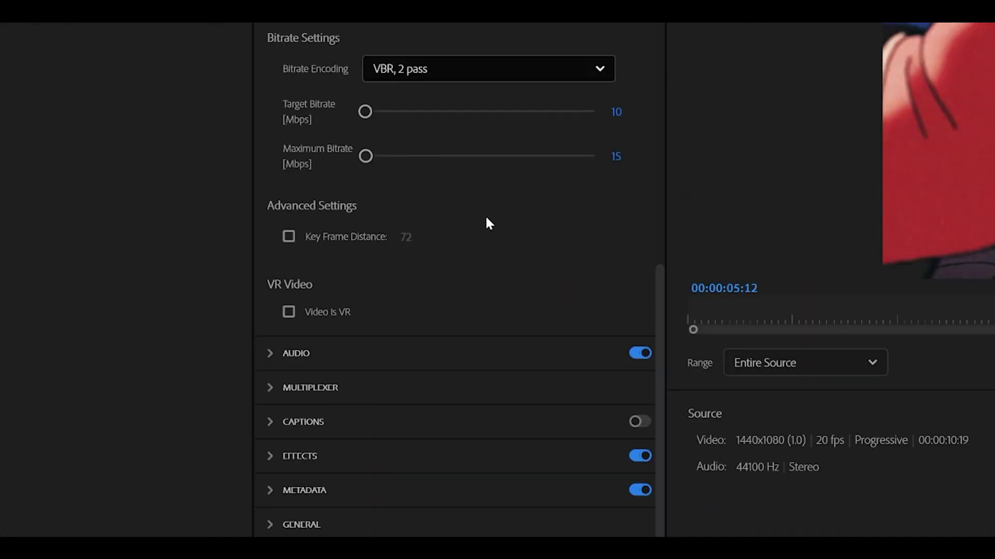
Step: Expand the AAC audio settings and keep the 48000 Hz sample rate and Stereo channels
left_click(274, 353)
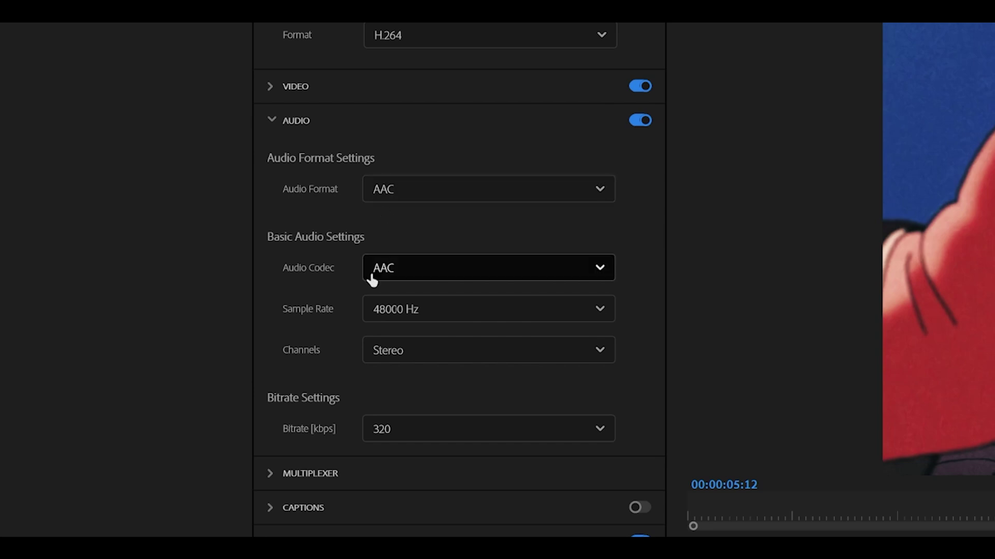
left_click(404, 310)
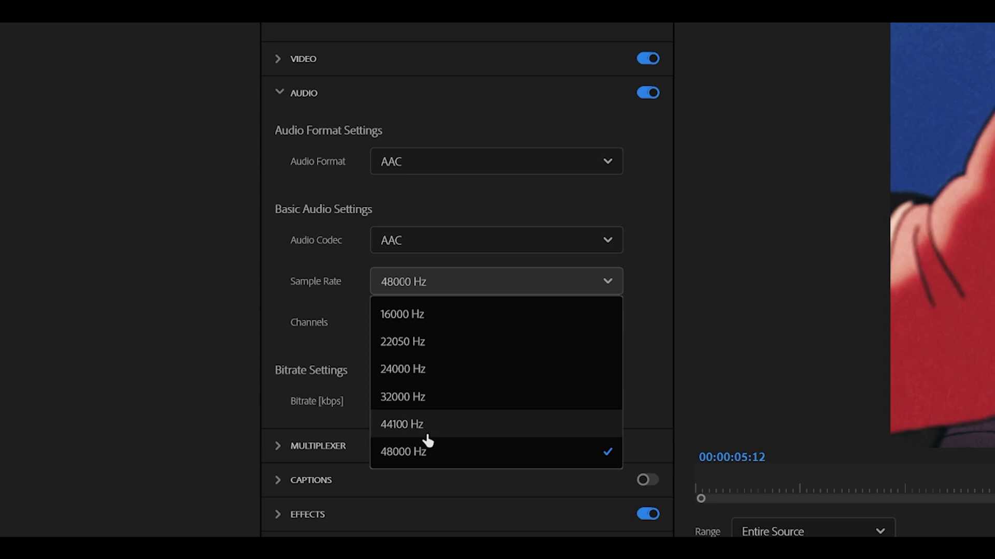
left_click(442, 459)
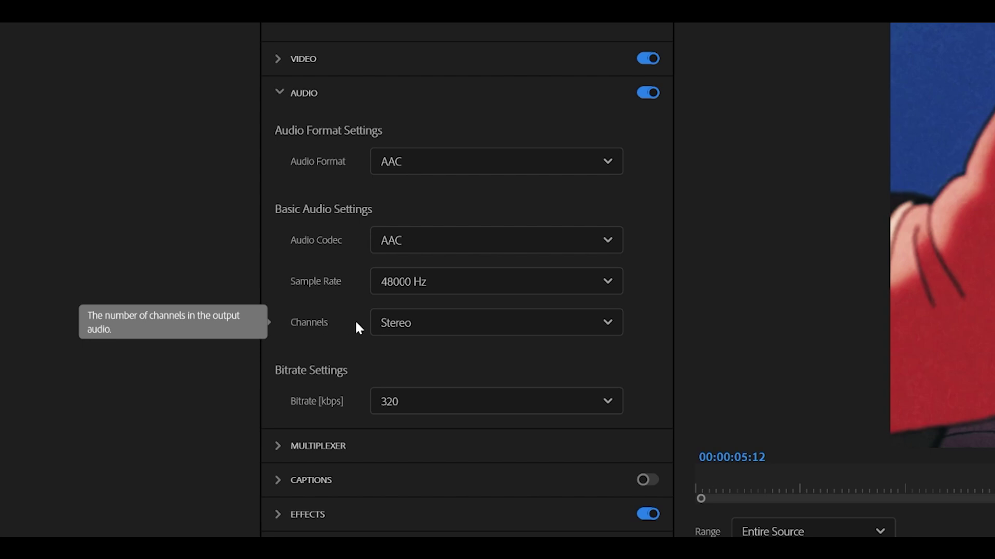
left_click(395, 331)
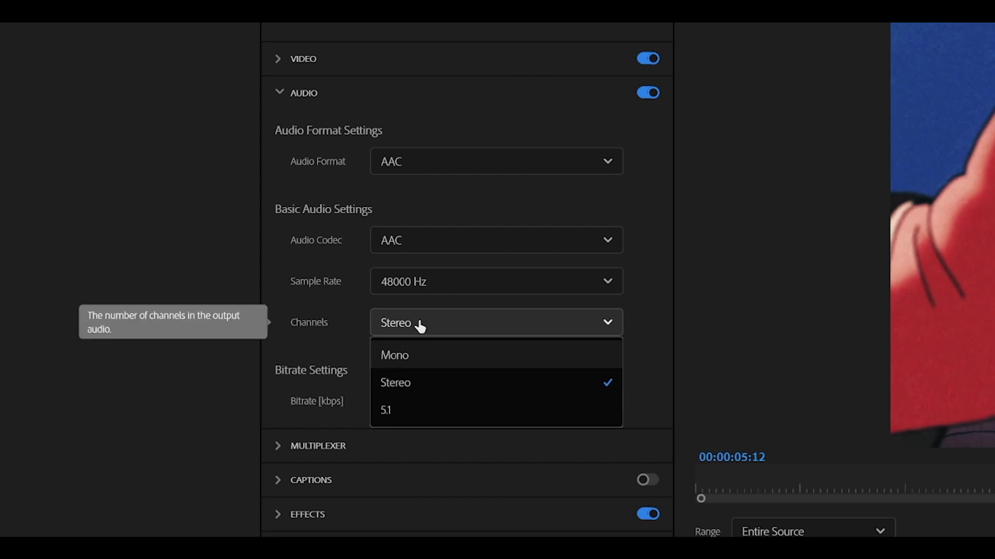
left_click(430, 388)
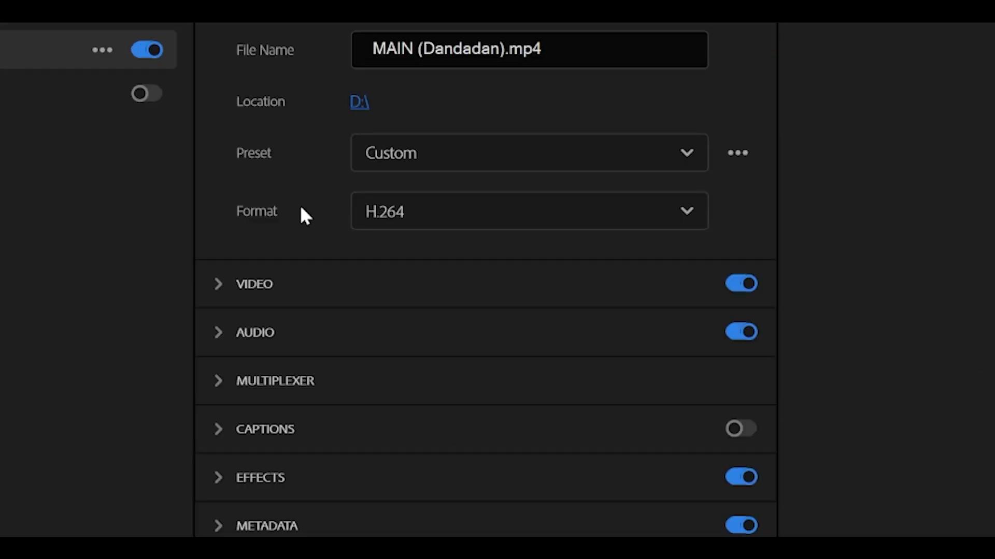
Step: Keep H.264 as the export format for MAIN (Dandadan).mp4 and review the output summary
left_click(419, 215)
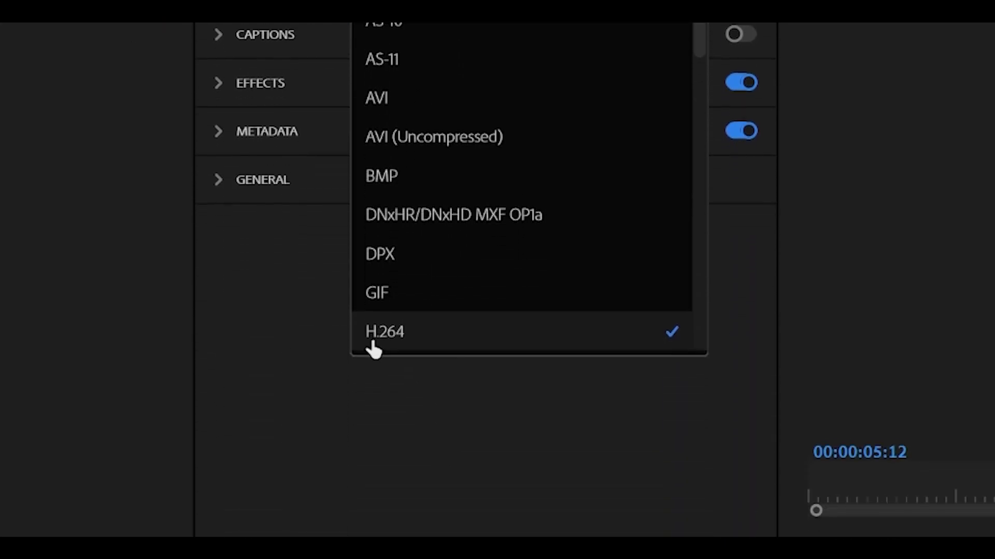
left_click(426, 321)
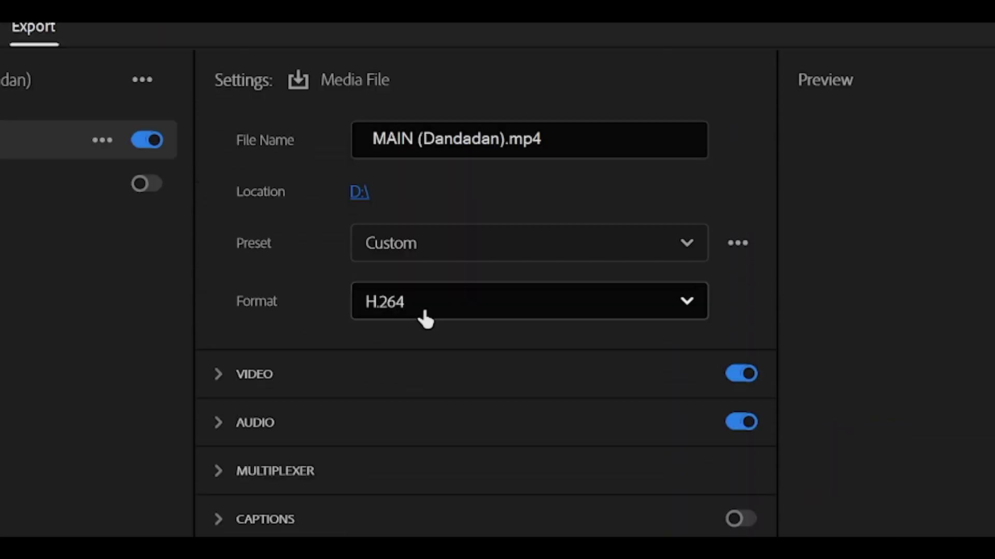